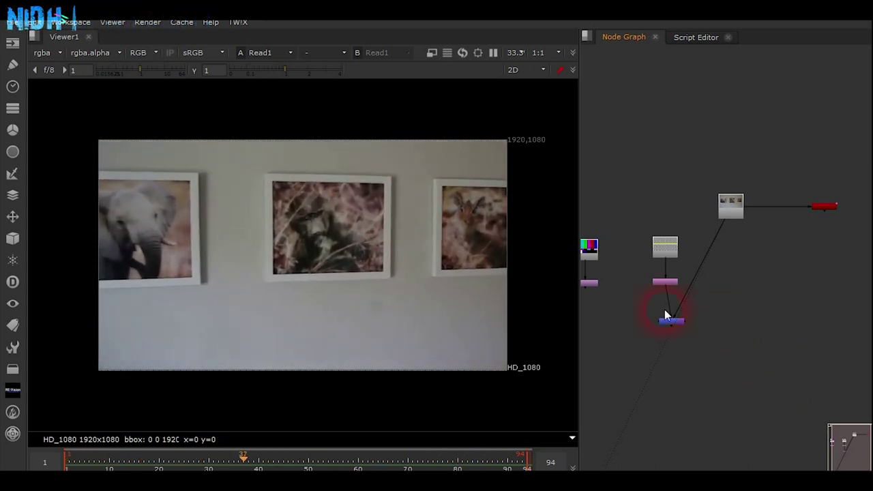
- Examine the ColorBars and CheckerBoard branches with their CornerPin2D nodes and the merge over the footage
scroll(702, 311, up, 2)
scroll(722, 314, down, 3)
middle_drag(687, 289, 745, 312)
scroll(694, 329, up, 2)
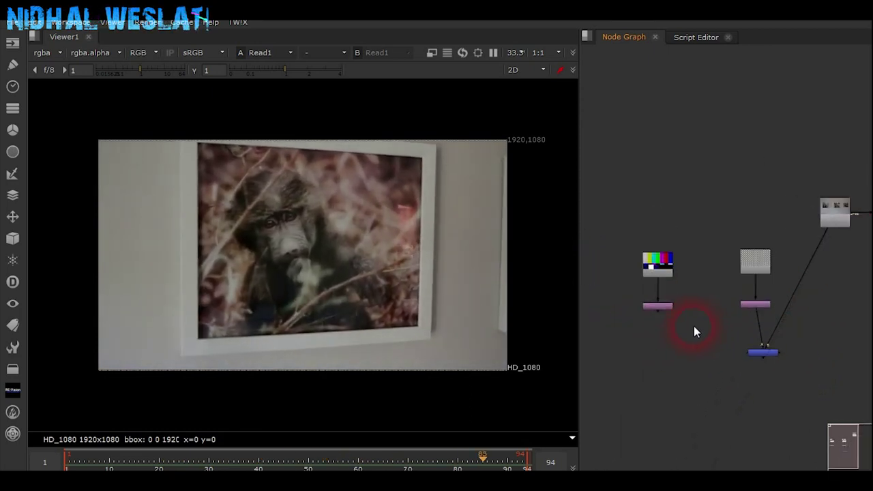
middle_drag(687, 326, 690, 349)
scroll(702, 326, up, 3)
scroll(705, 319, up, 1)
middle_drag(702, 319, 710, 339)
drag(666, 352, 664, 394)
drag(603, 226, 691, 353)
drag(759, 229, 852, 330)
click(765, 319)
scroll(734, 326, down, 4)
middle_drag(747, 366, 744, 345)
scroll(743, 343, up, 4)
drag(658, 353, 657, 325)
click(691, 357)
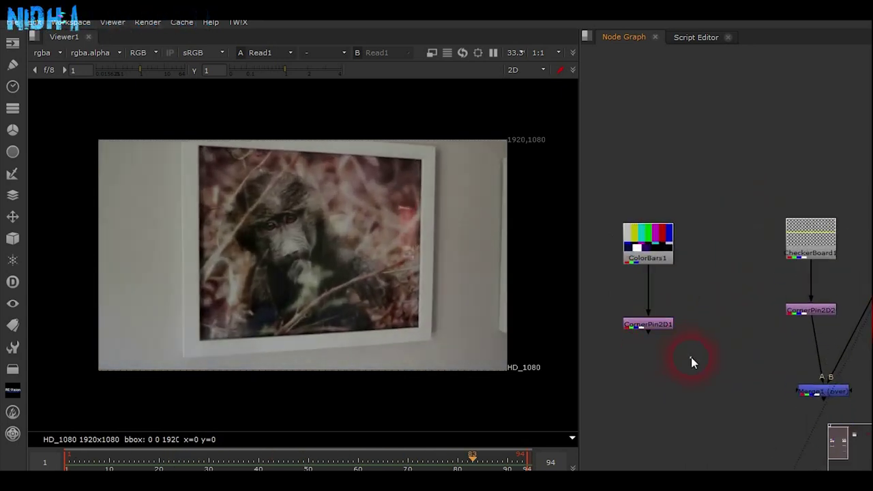
scroll(749, 363, down, 1)
middle_drag(795, 401, 748, 374)
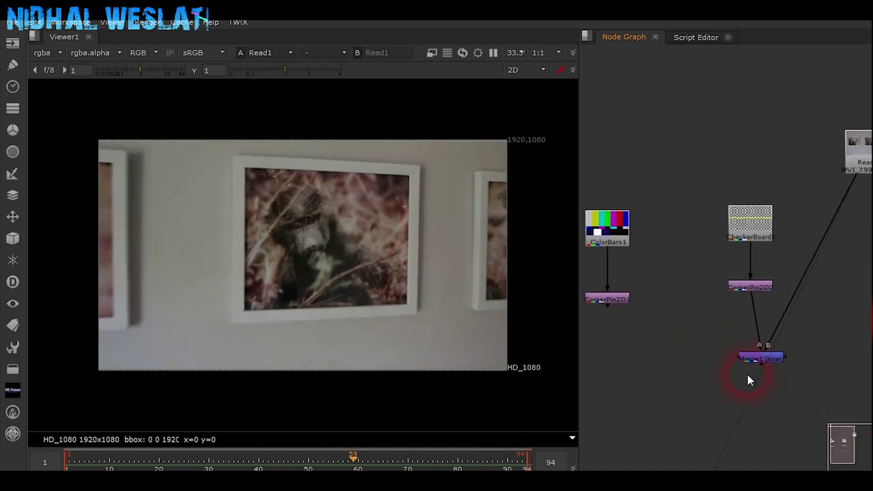
- View the merge output and scrub the timeline to check how the checkerboard sits on the middle picture frame
click(768, 358)
key(1)
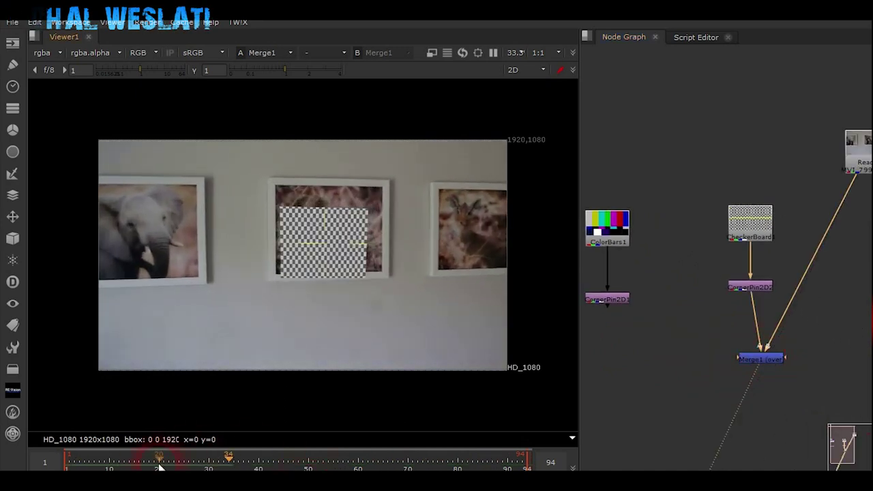
click(196, 476)
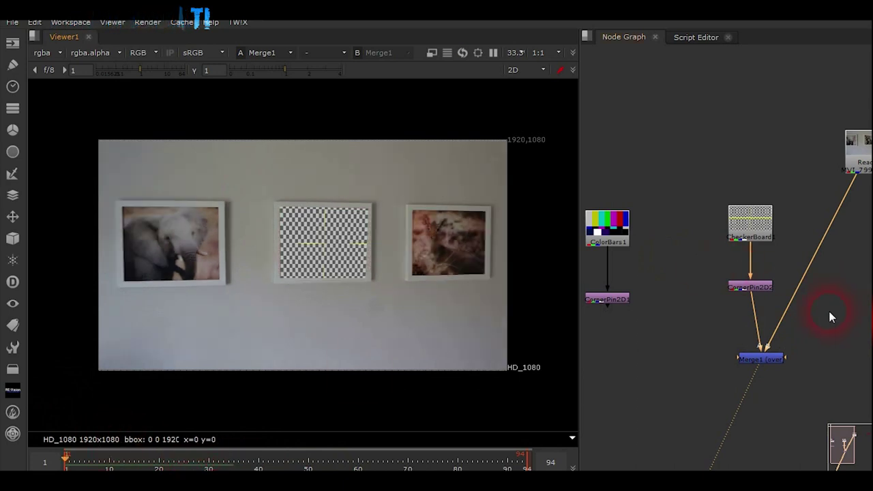
- Open the CameraTracker node's properties and review its feature, tracking and solve settings
scroll(831, 293, down, 2)
middle_drag(831, 289, 801, 321)
mouse_move(741, 332)
mouse_down()
mouse_move(629, 335)
mouse_move(743, 321)
mouse_up()
scroll(836, 302, up, 2)
middle_drag(838, 300, 684, 362)
scroll(755, 341, down, 1)
scroll(755, 340, down, 1)
middle_drag(810, 308, 786, 330)
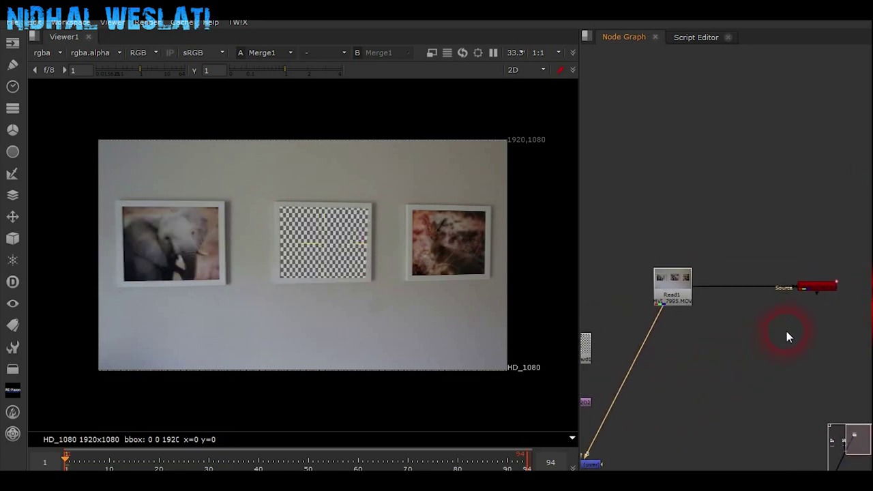
double_click(821, 287)
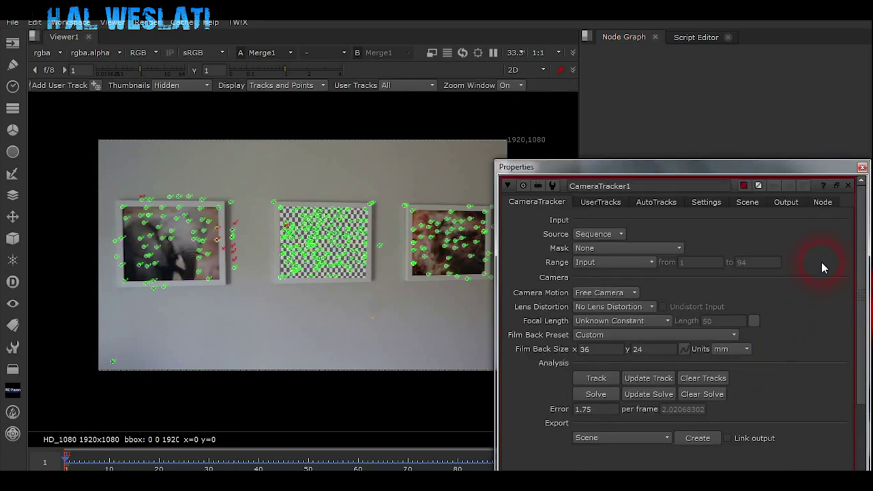
drag(687, 176, 671, 124)
click(687, 154)
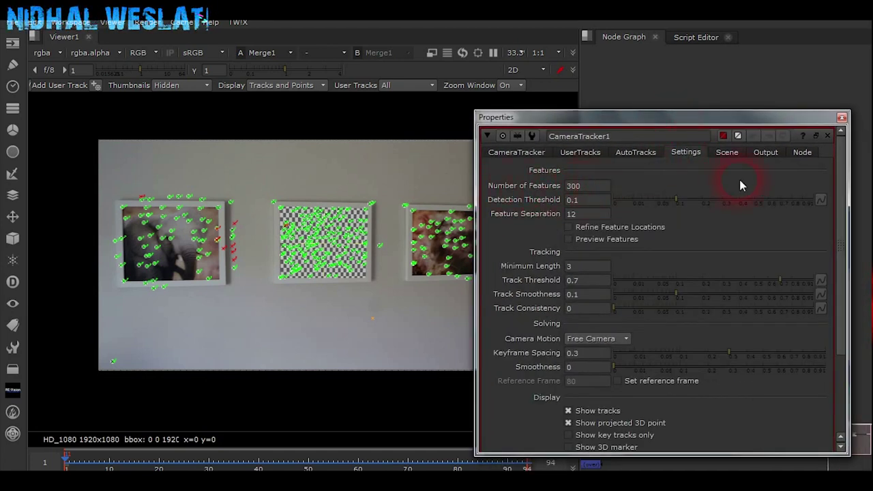
click(518, 152)
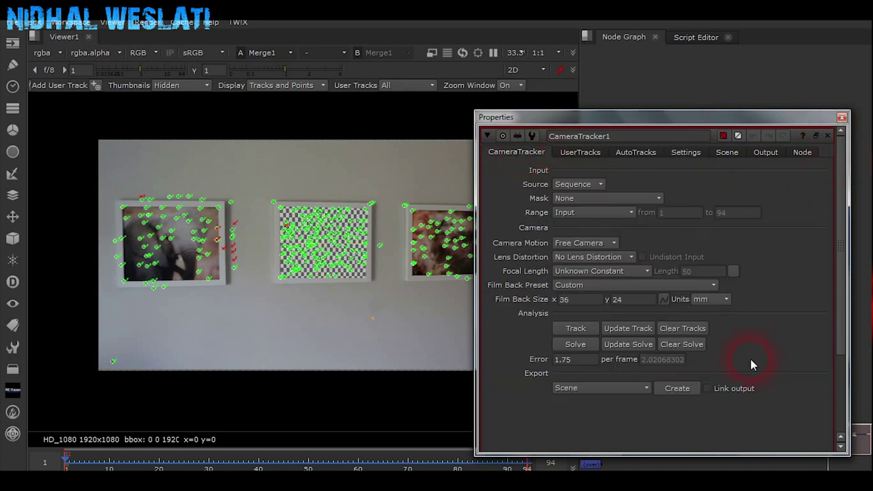
- Export a Scene from the CameraTracker solve and close its properties
click(632, 387)
click(681, 387)
drag(822, 139, 741, 124)
click(738, 122)
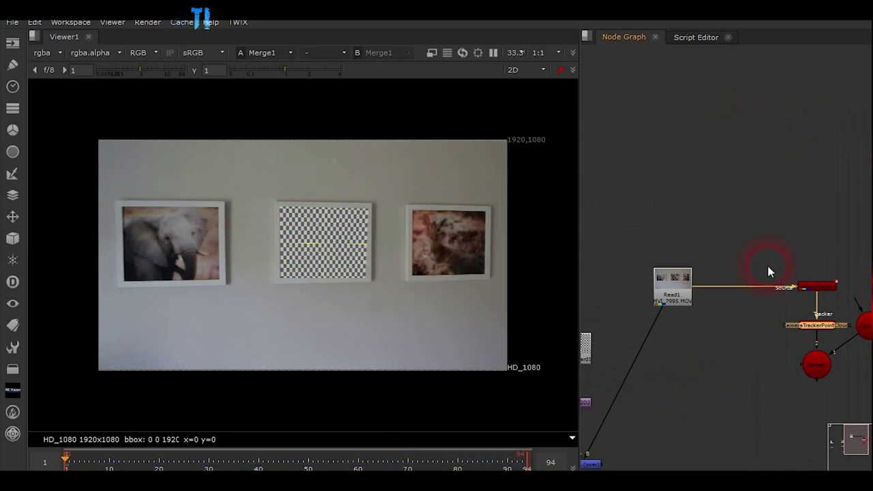
- Move the exported camera node away from the tracker scene, placing it beside the ColorBars branch
scroll(756, 353, up, 3)
middle_drag(756, 352, 731, 310)
scroll(672, 324, down, 5)
middle_drag(718, 377, 769, 334)
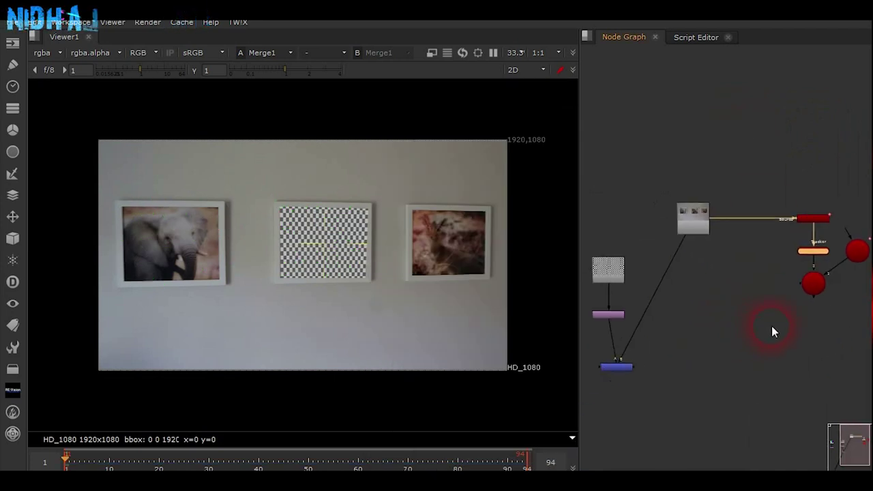
drag(858, 253, 684, 394)
scroll(684, 381, down, 3)
middle_drag(666, 358, 743, 365)
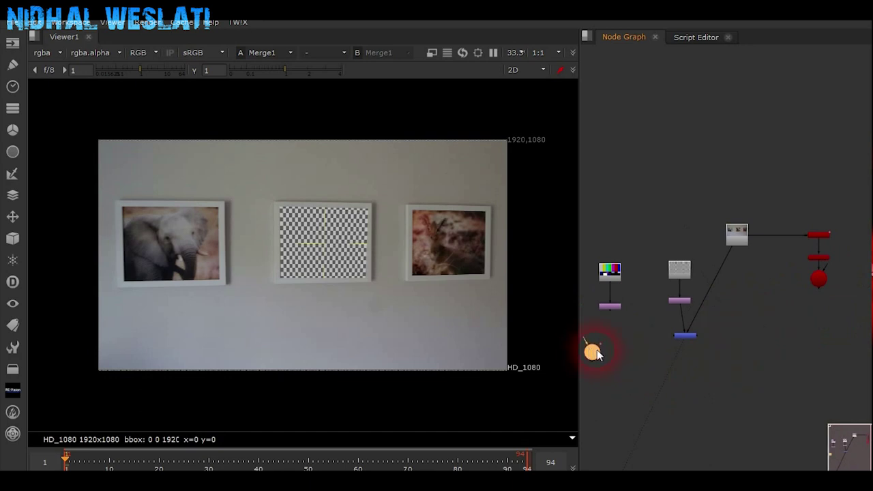
scroll(606, 342, down, 1)
scroll(607, 342, up, 7)
middle_drag(639, 325, 801, 286)
drag(739, 332, 667, 320)
- Rewire the merge to take CornerPin2D1 as A and CornerPin2D2 as B, and place it below CornerPin2D1
scroll(705, 319, down, 2)
middle_drag(739, 326, 635, 364)
drag(788, 332, 766, 289)
drag(755, 336, 659, 293)
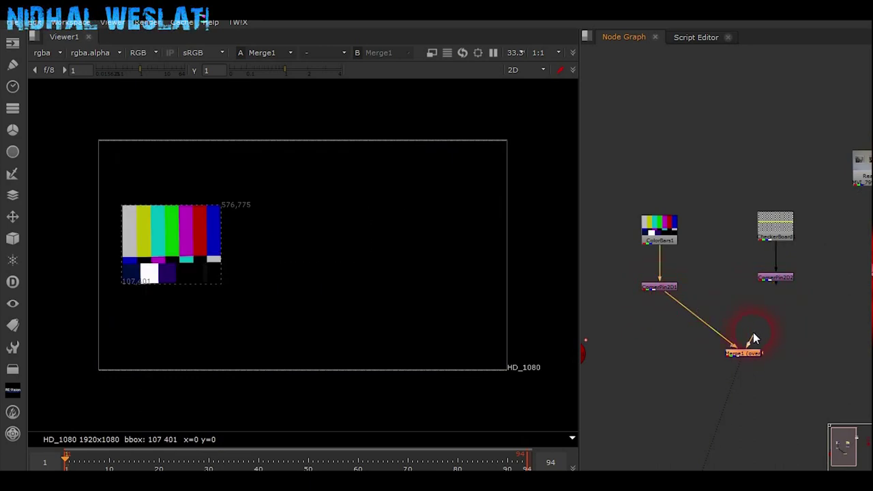
drag(750, 340, 779, 279)
drag(747, 352, 664, 342)
- Add a Project3D node after the merge and connect its cam input to the tracked camera
key(Tab)
text(proj)
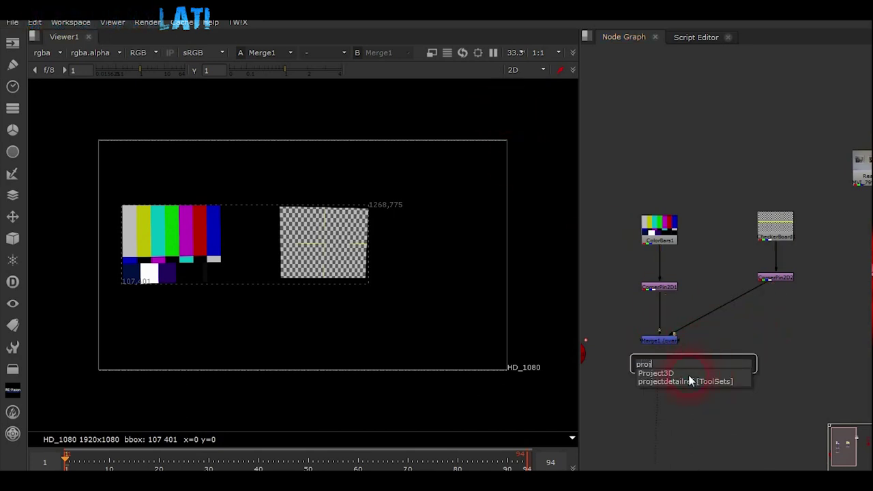
click(678, 372)
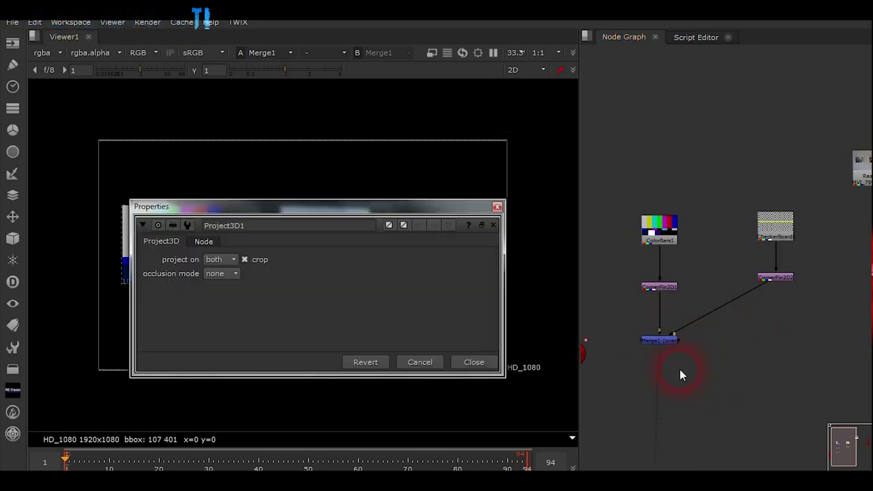
drag(692, 358, 663, 373)
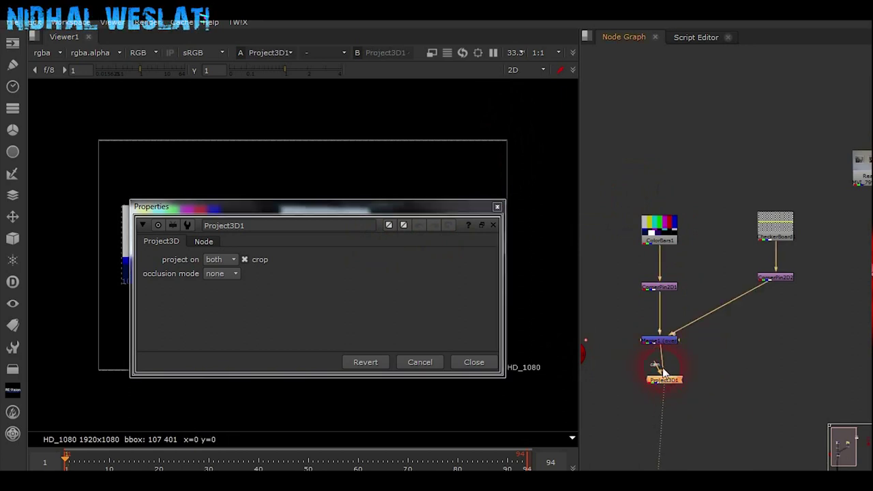
scroll(636, 366, up, 2)
middle_drag(636, 367, 694, 351)
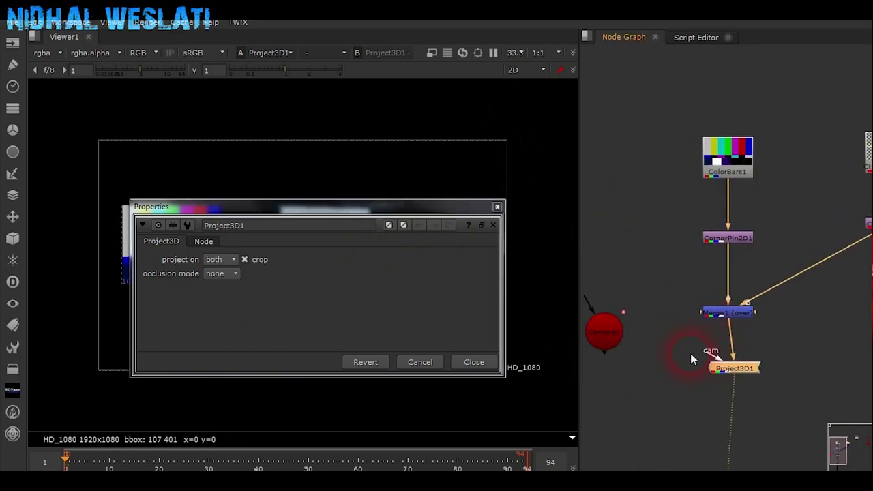
drag(612, 329, 612, 266)
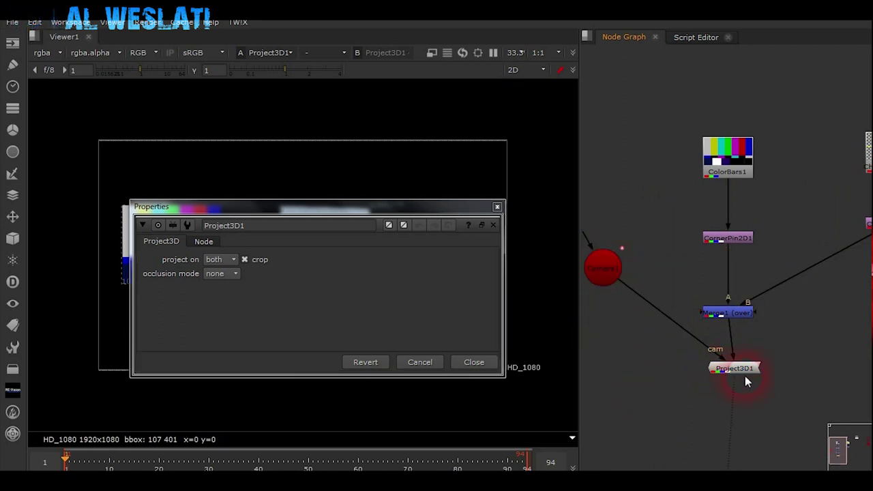
drag(743, 373, 724, 382)
- Add a FrameHold node after Project3D with its first frame set to 1, and close the open node properties
key(Tab)
text(fra)
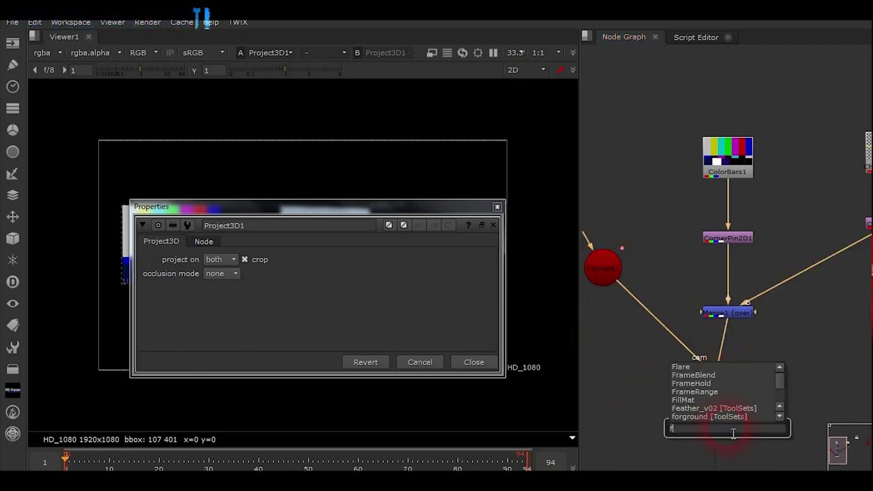
click(717, 446)
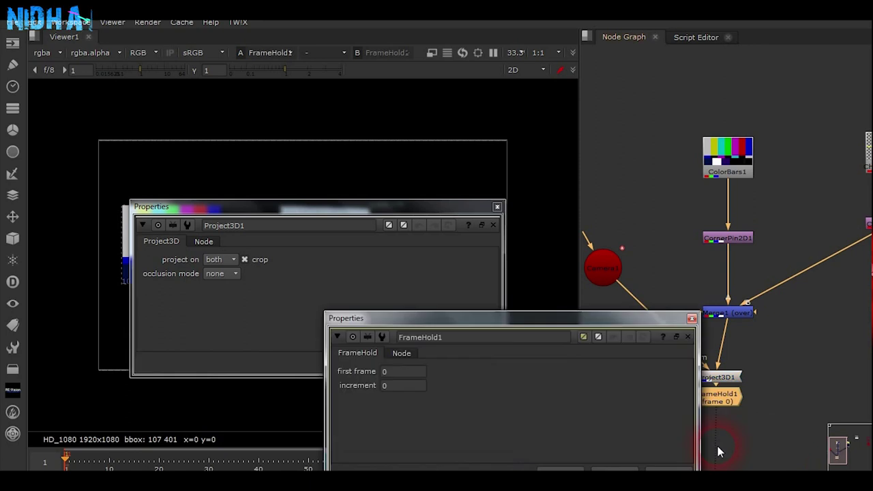
drag(467, 317, 481, 231)
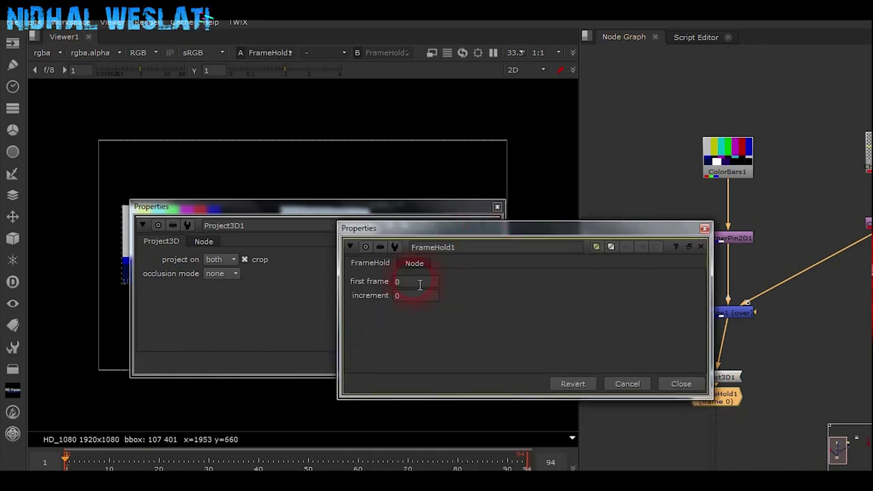
text(1)
click(630, 299)
click(681, 384)
click(540, 250)
click(499, 207)
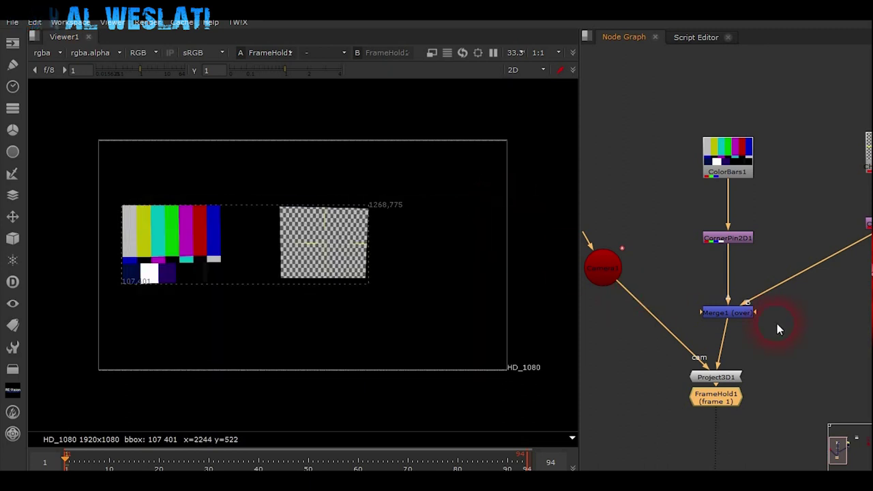
- Add a Card node after the FrameHold and place it further down the branch
scroll(777, 323, down, 2)
middle_drag(770, 382, 763, 365)
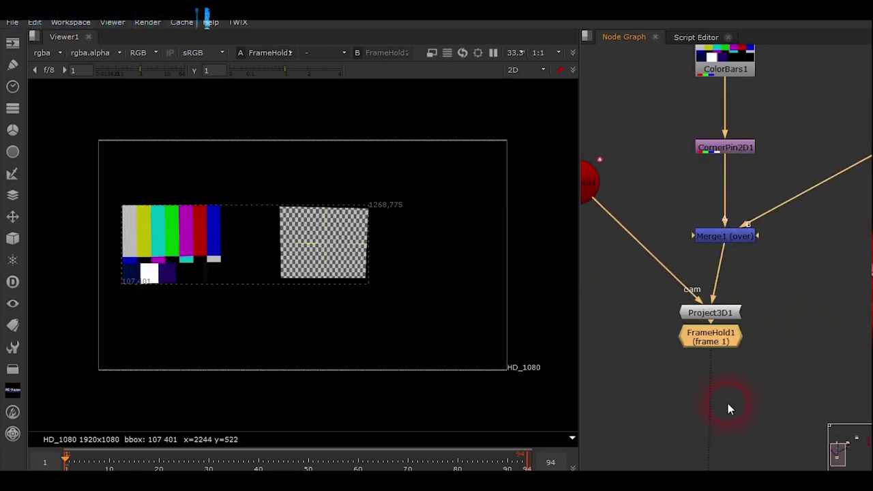
key(Tab)
text(car)
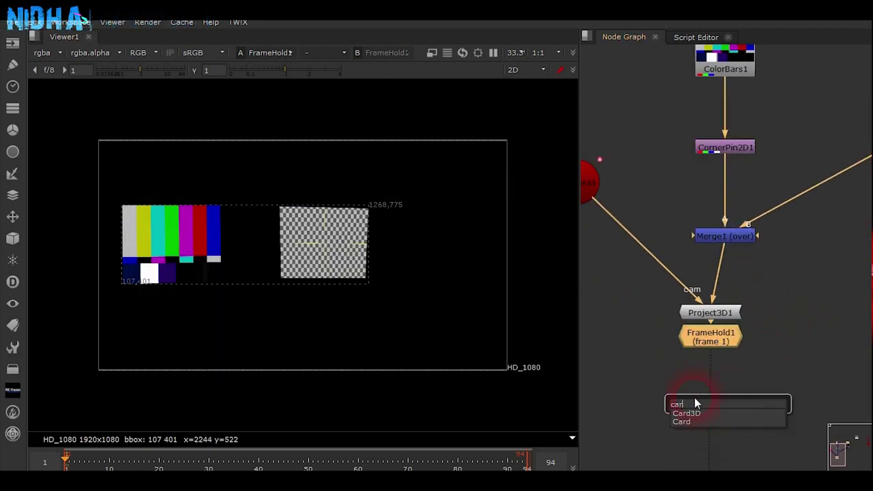
click(678, 422)
drag(626, 116, 412, 102)
drag(690, 359, 690, 463)
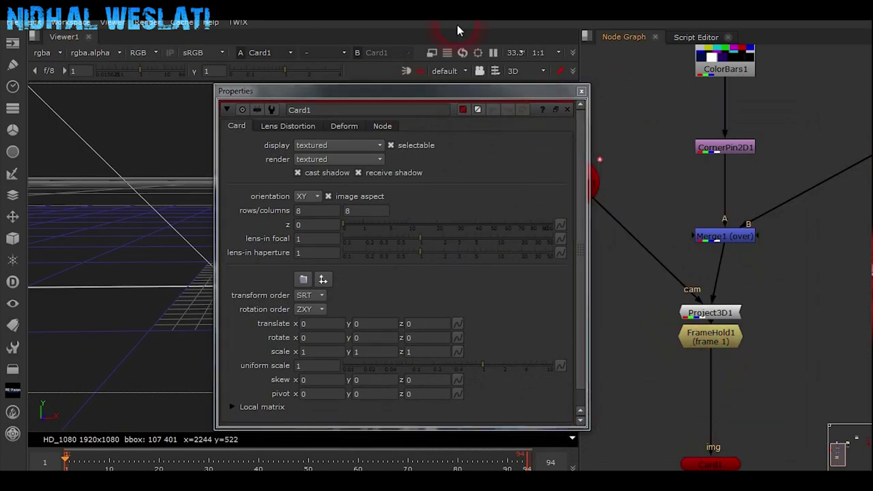
- Set the card's uniform scale to 100 and close its properties
drag(461, 100, 666, 95)
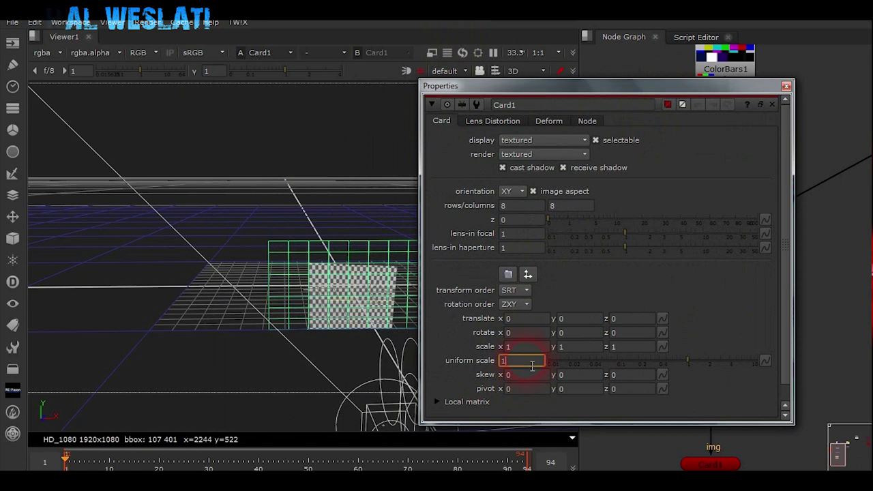
text(00)
key(Return)
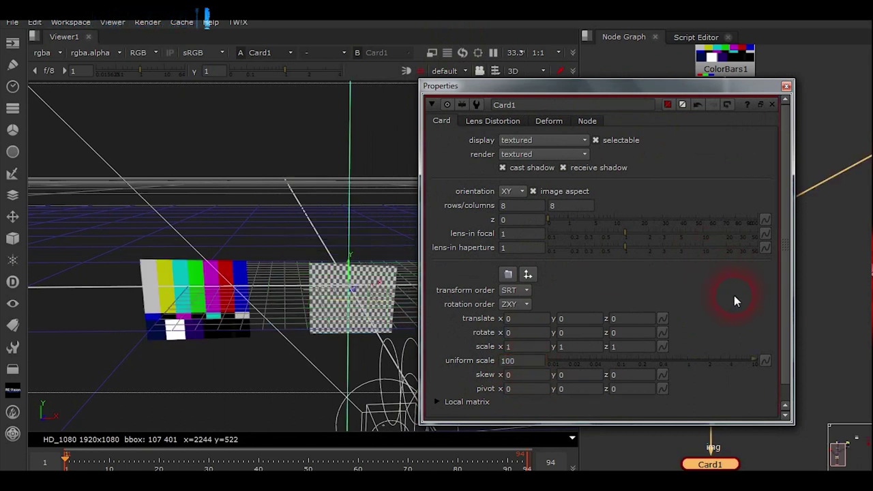
click(786, 87)
- Show the CameraTrackerPointCloud in the 3D view and compare its points with the projected card
key(f)
scroll(751, 312, down, 3)
middle_drag(786, 392, 777, 308)
scroll(778, 308, up, 3)
middle_drag(803, 277, 665, 392)
scroll(773, 280, down, 3)
middle_drag(849, 274, 735, 329)
scroll(735, 330, up, 4)
double_click(823, 155)
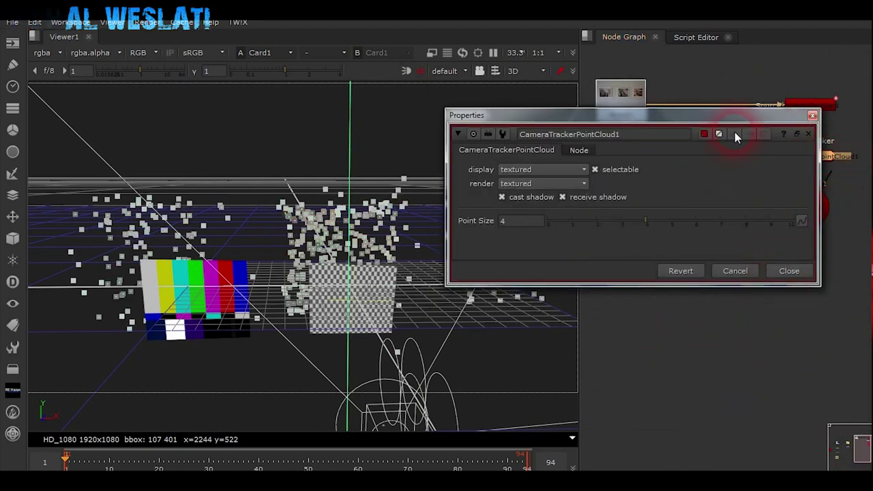
drag(764, 131, 814, 318)
ctrl+drag(491, 257, 414, 153)
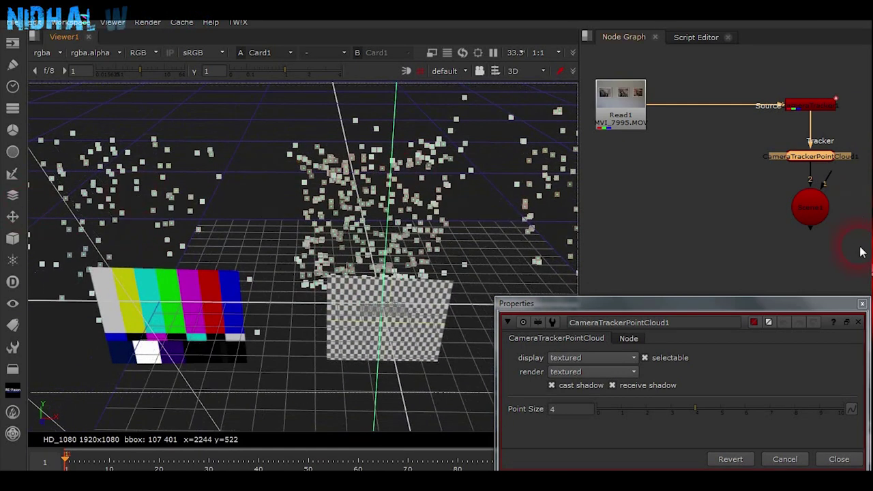
- Reopen the card's properties and set its uniform scale to 50
drag(803, 302, 821, 265)
middle_click(681, 197)
middle_drag(681, 197, 739, 140)
scroll(703, 217, up, 6)
middle_drag(758, 216, 791, 137)
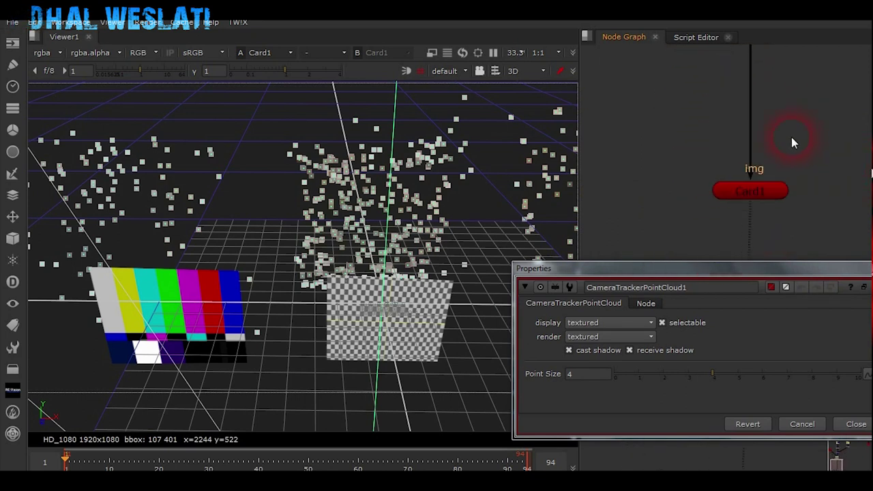
double_click(766, 194)
click(525, 361)
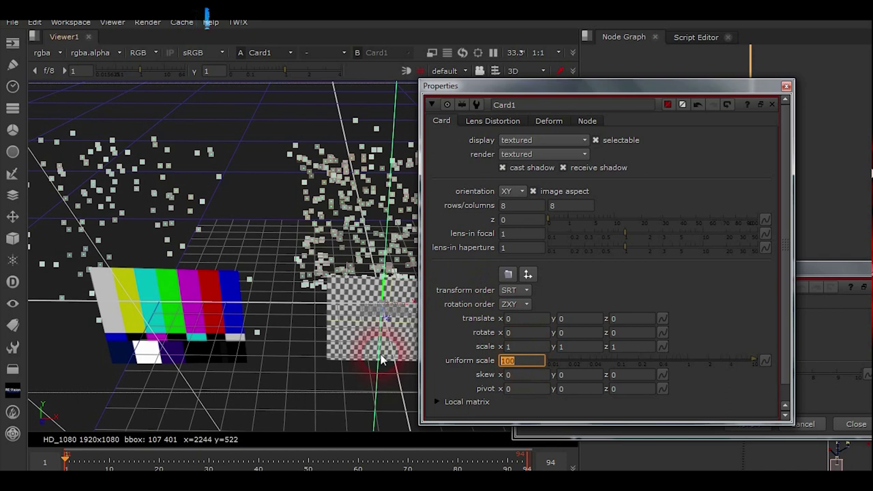
click(715, 293)
- Align the card with the point cloud by shifting its Z translation to about -0.845, and close both nodes' properties
scroll(280, 155, down, 3)
ctrl+drag(280, 156, 319, 240)
ctrl+drag(318, 241, 618, 236)
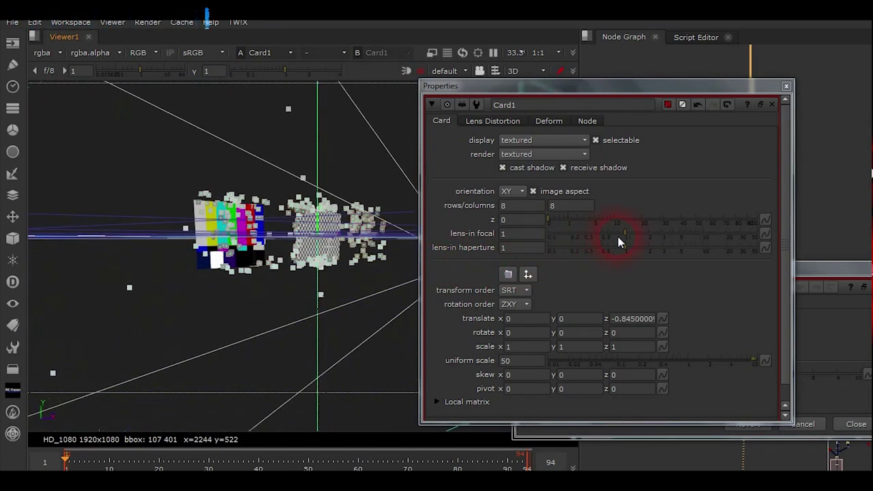
click(786, 86)
drag(822, 279, 593, 149)
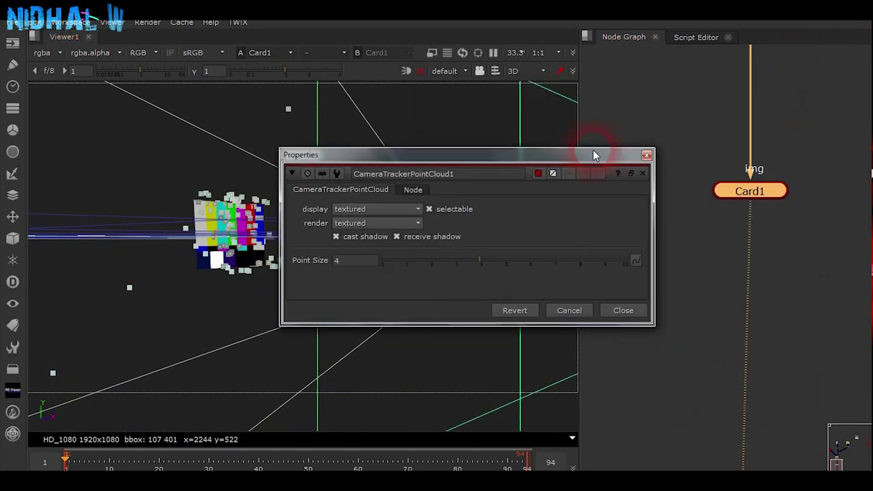
click(624, 308)
- Switch the viewer from the 3D view back to 2D
scroll(759, 276, down, 3)
middle_drag(761, 281, 738, 342)
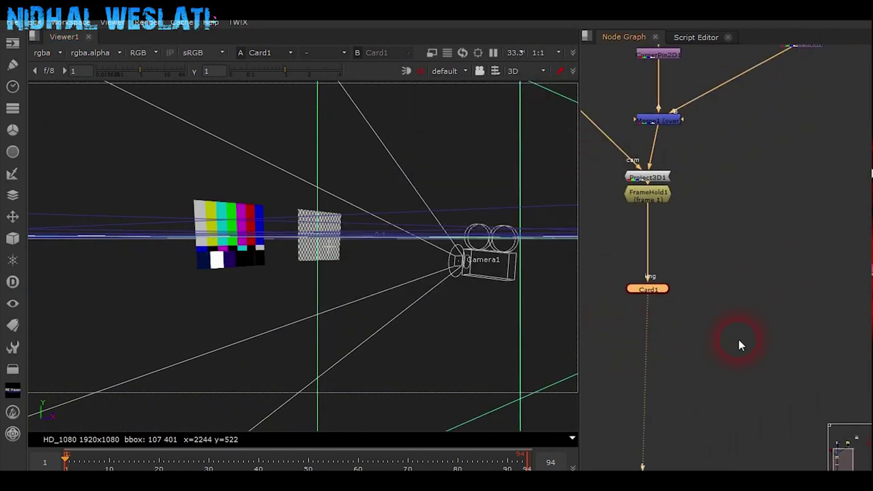
key(Tab)
scroll(676, 303, up, 2)
middle_drag(676, 302, 744, 203)
scroll(661, 258, down, 2)
middle_drag(664, 249, 668, 297)
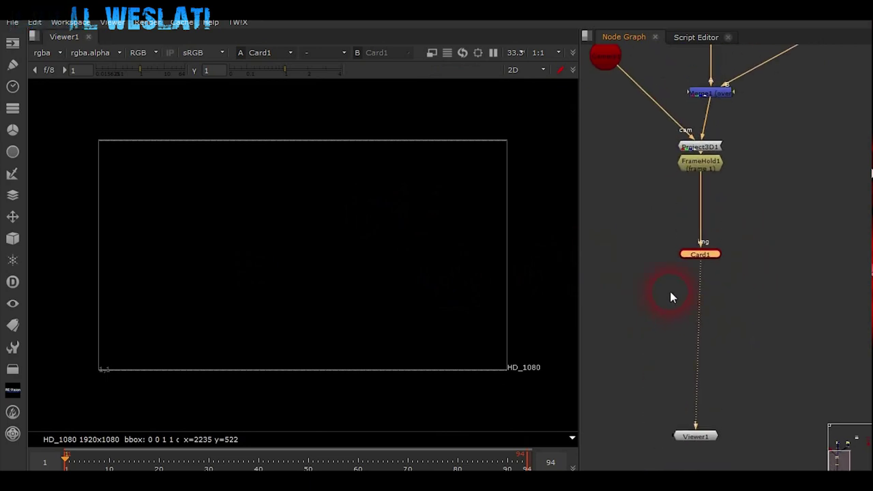
- Add a ScanlineRender node below Card1, wire the card to its obj/scn input and the camera to its cam input, and close its properties
key(Tab)
text(sc)
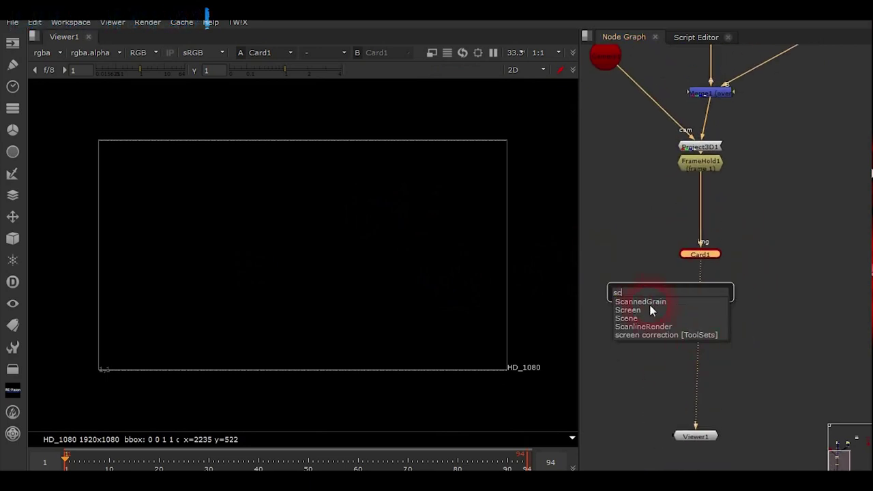
click(657, 326)
drag(755, 263, 603, 68)
click(728, 312)
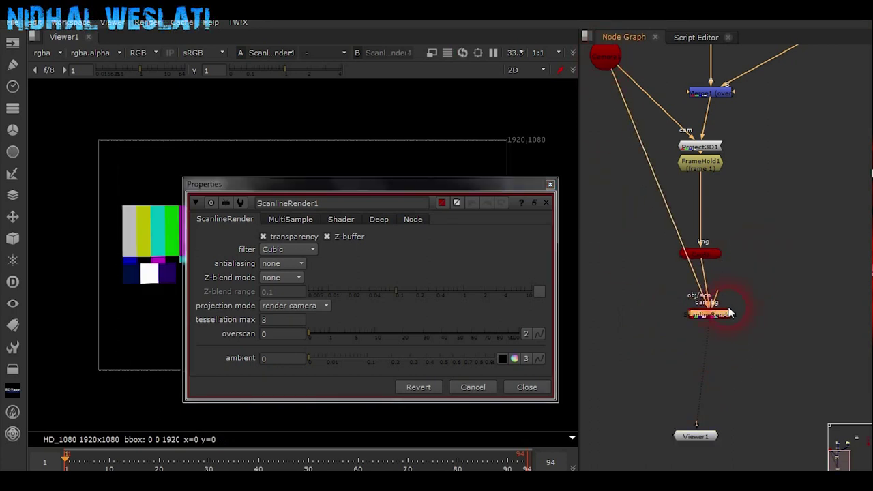
click(665, 328)
click(544, 389)
click(665, 315)
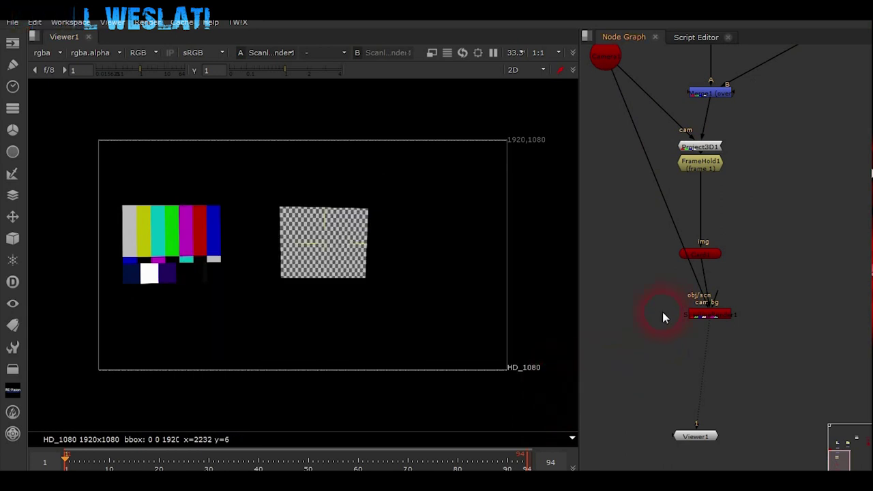
- Add a Reformat node with output format HD_1080 and connect it to the ScanlineRender's bg input
key(Tab)
text(ref)
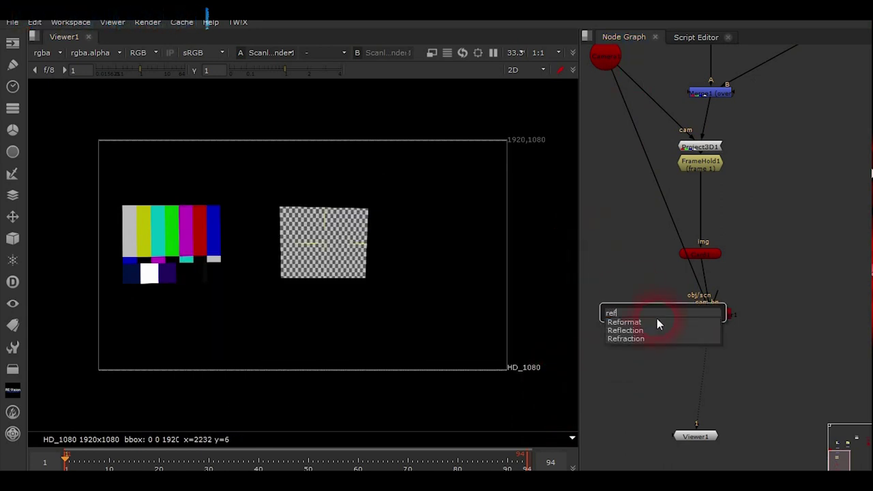
click(639, 322)
drag(655, 301, 502, 193)
click(329, 258)
click(328, 258)
click(306, 259)
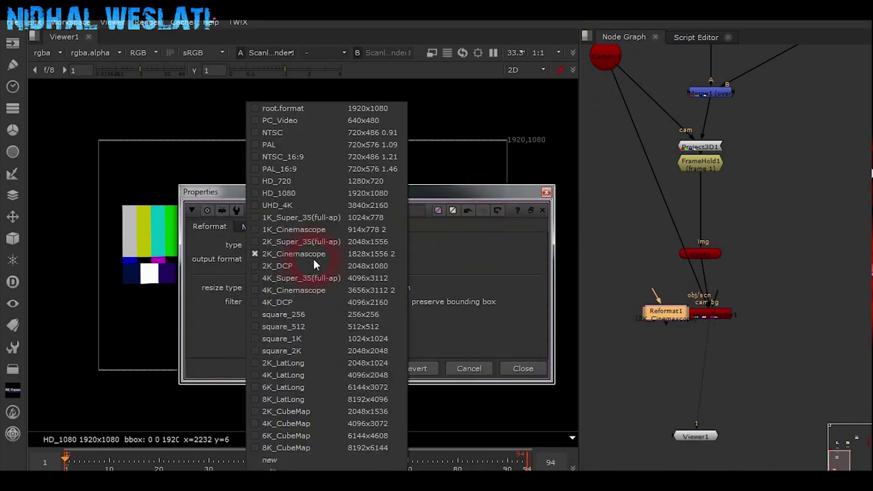
click(286, 195)
click(519, 367)
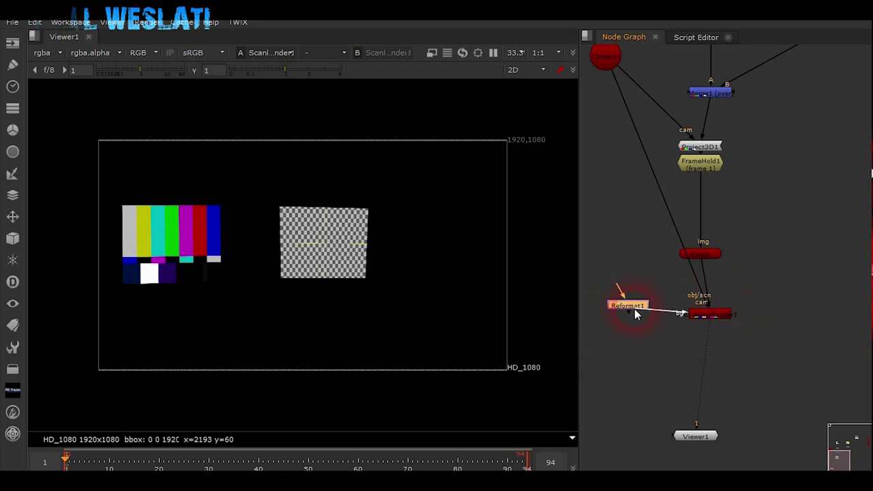
drag(634, 309, 601, 313)
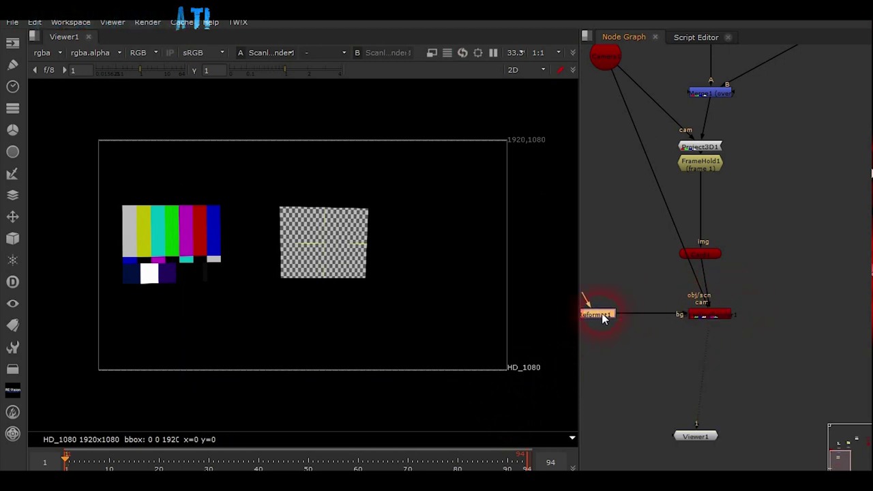
- Merge the ScanlineRender output over the original Read1 footage with a new Merge node and close its properties
click(704, 319)
key(m)
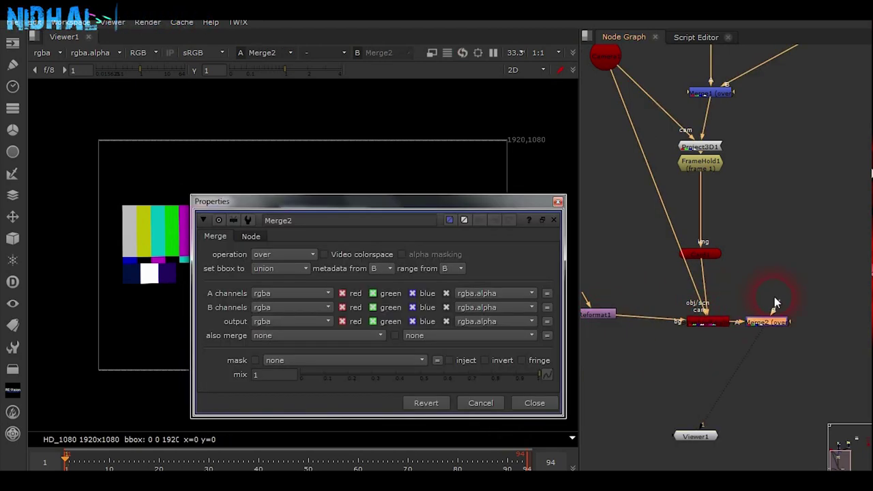
drag(767, 326, 715, 371)
scroll(784, 297, down, 1)
middle_drag(730, 324, 680, 384)
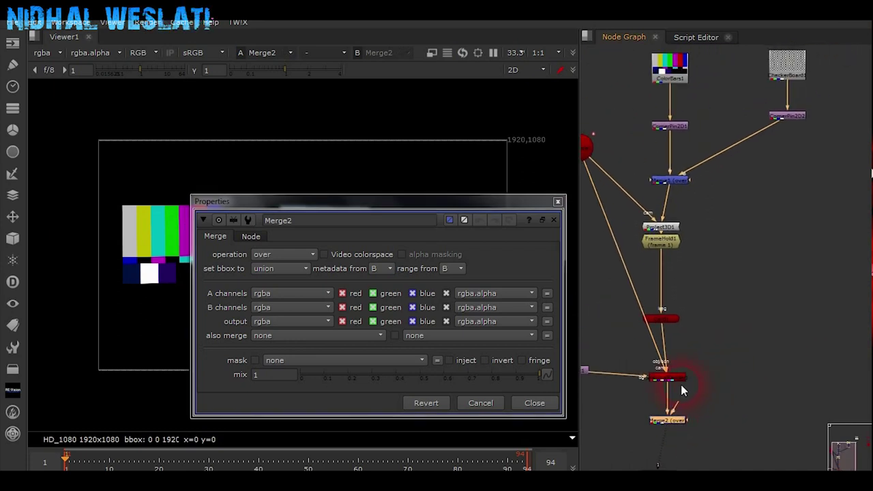
drag(679, 401, 859, 177)
scroll(754, 252, down, 5)
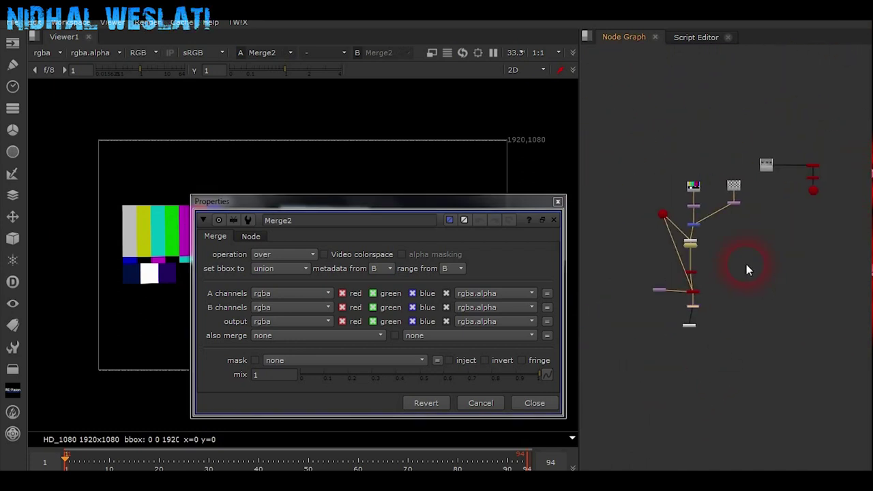
scroll(811, 208, up, 2)
drag(639, 343, 745, 133)
drag(429, 197, 623, 134)
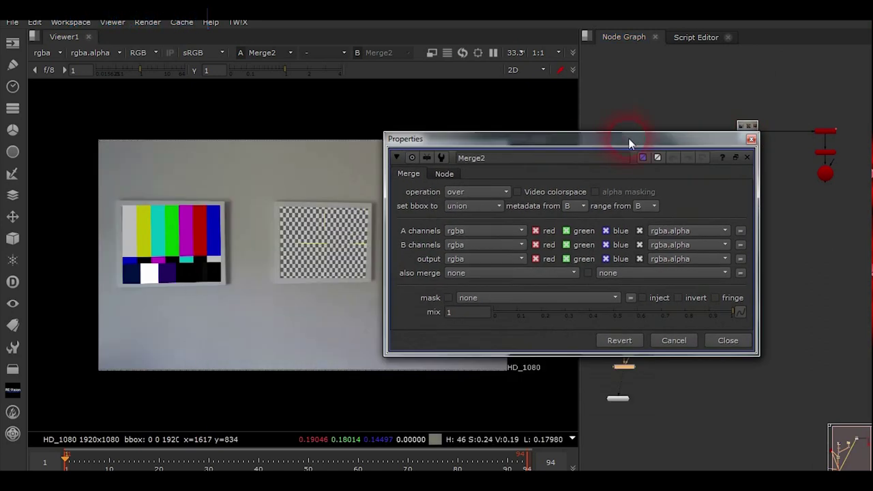
click(741, 344)
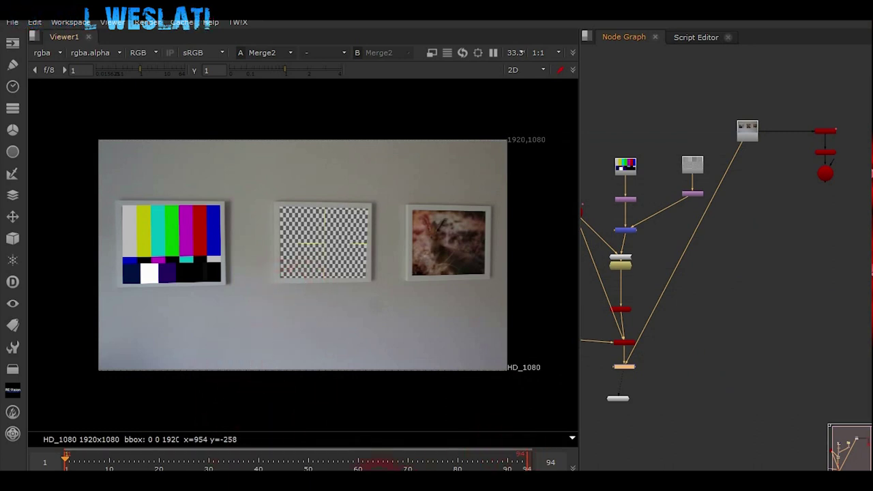
- Go to frame 94 and examine the edges of the projected checkerboard squares up close
click(402, 298)
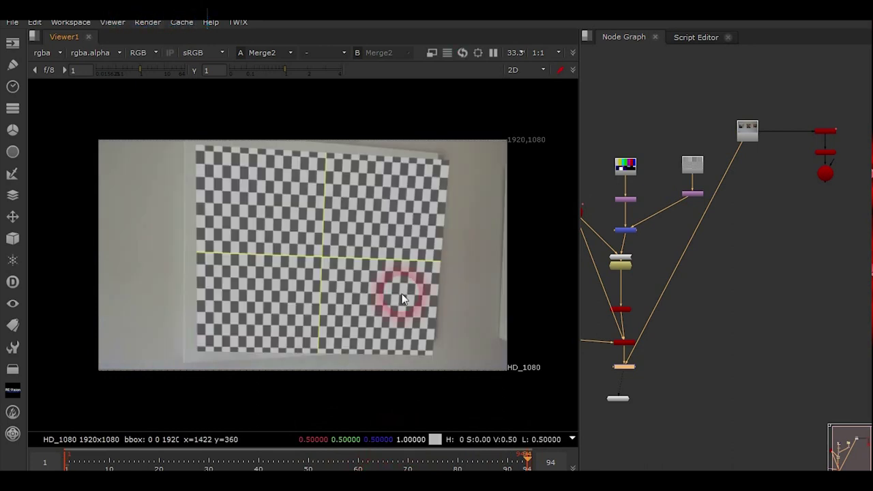
alt+middle_drag(384, 234, 533, 184)
alt+middle_drag(365, 252, 375, 273)
alt+middle_drag(378, 285, 384, 246)
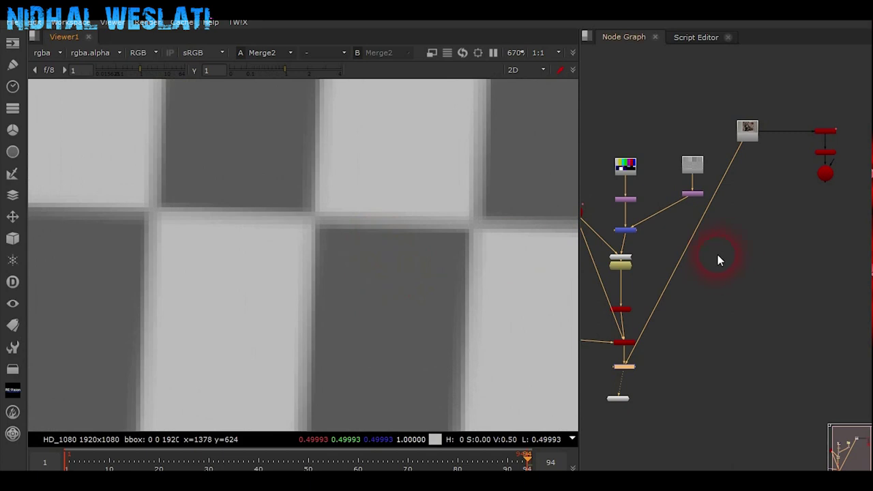
scroll(673, 268, up, 3)
scroll(318, 292, down, 3)
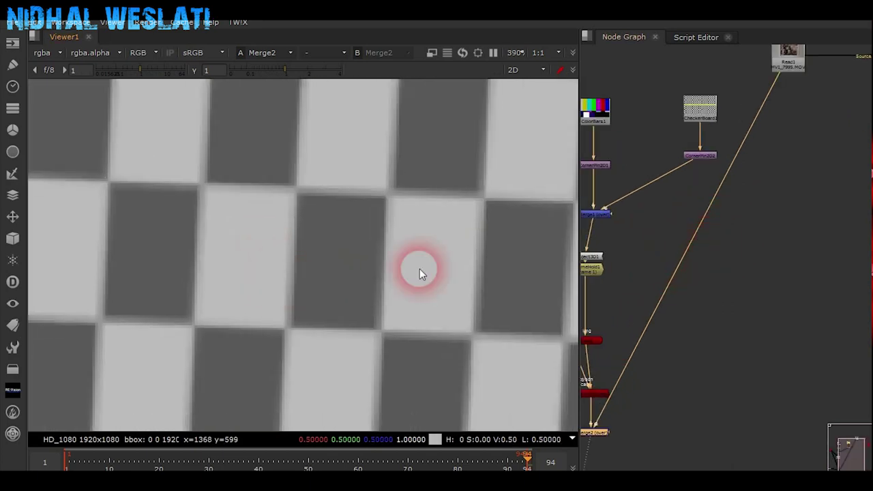
middle_drag(632, 251, 678, 298)
scroll(315, 272, down, 6)
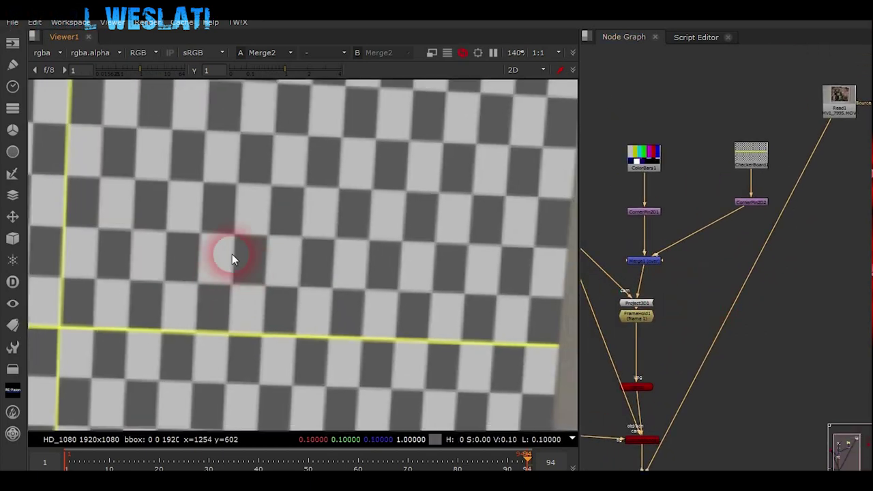
scroll(232, 254, up, 3)
scroll(310, 227, up, 2)
middle_drag(705, 277, 717, 311)
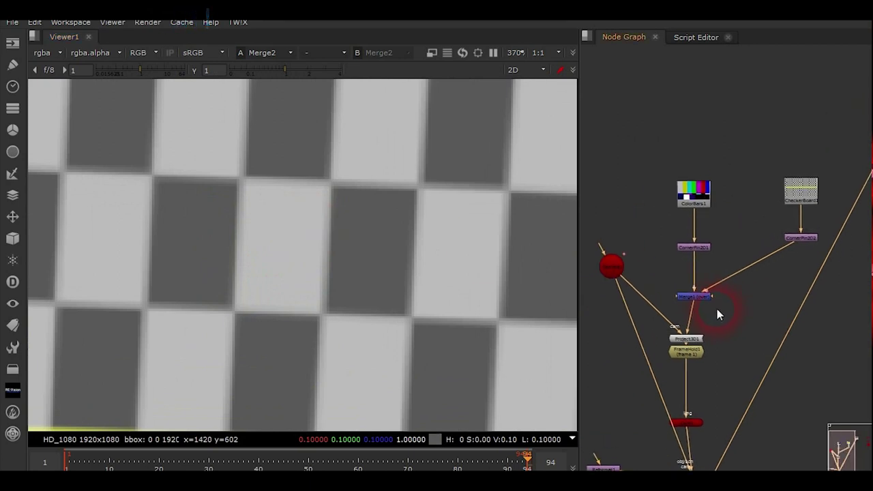
scroll(749, 303, up, 3)
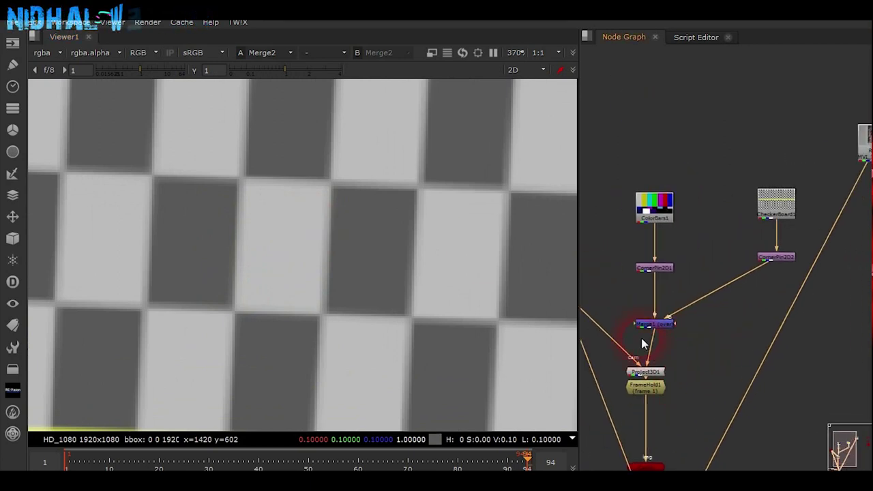
drag(687, 335, 619, 316)
click(709, 337)
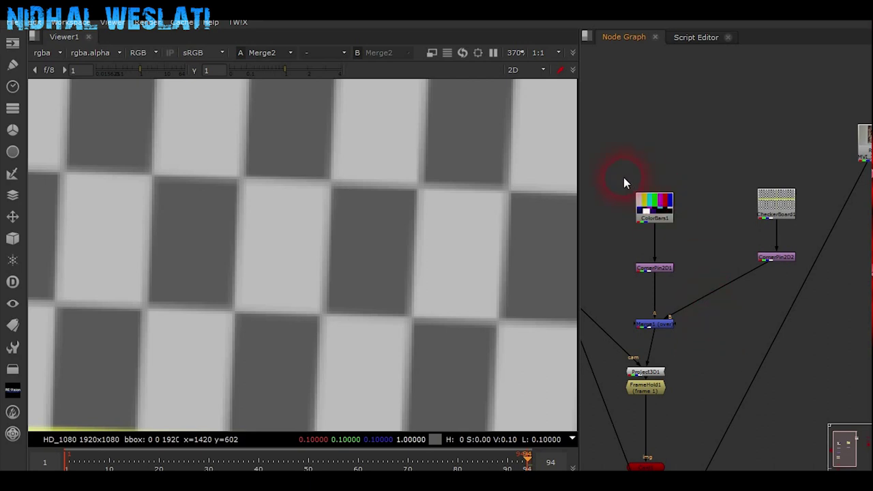
drag(630, 180, 688, 246)
drag(746, 183, 808, 243)
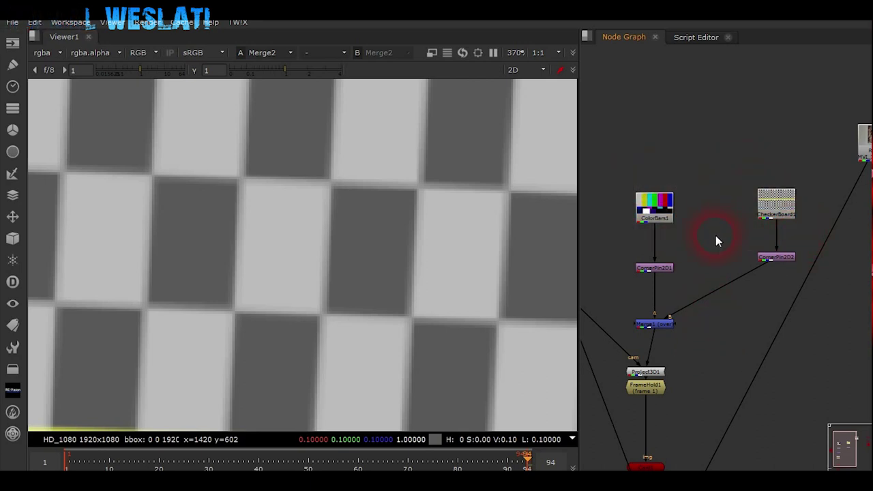
drag(652, 340, 776, 261)
mouse_move(655, 345)
mouse_down()
mouse_move(693, 333)
mouse_move(778, 274)
mouse_move(779, 263)
mouse_move(764, 278)
mouse_move(643, 329)
mouse_move(656, 332)
mouse_move(785, 260)
mouse_move(698, 323)
mouse_move(655, 341)
mouse_up()
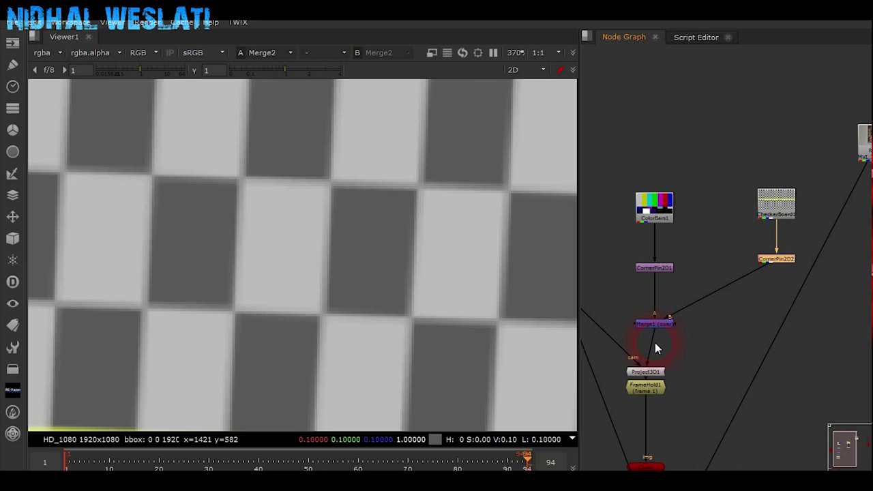
click(652, 324)
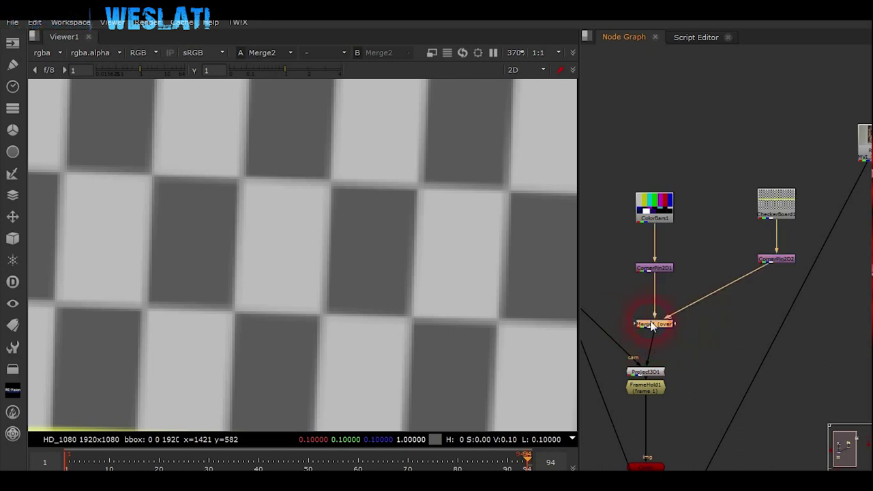
click(701, 343)
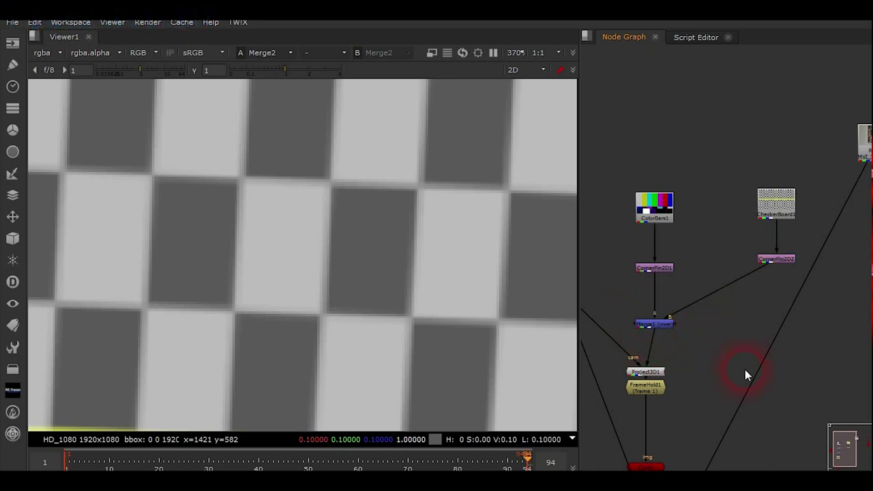
- Delete Merge1 and move Project3D1 and FrameHold1 beneath the checkerboard's CornerPin2D2
scroll(696, 367, down, 1)
middle_drag(696, 367, 727, 326)
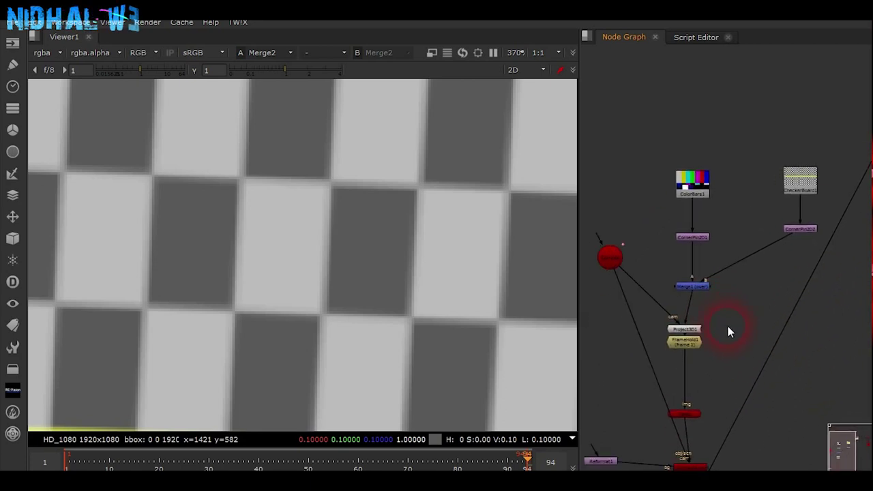
drag(720, 296, 675, 275)
key(Delete)
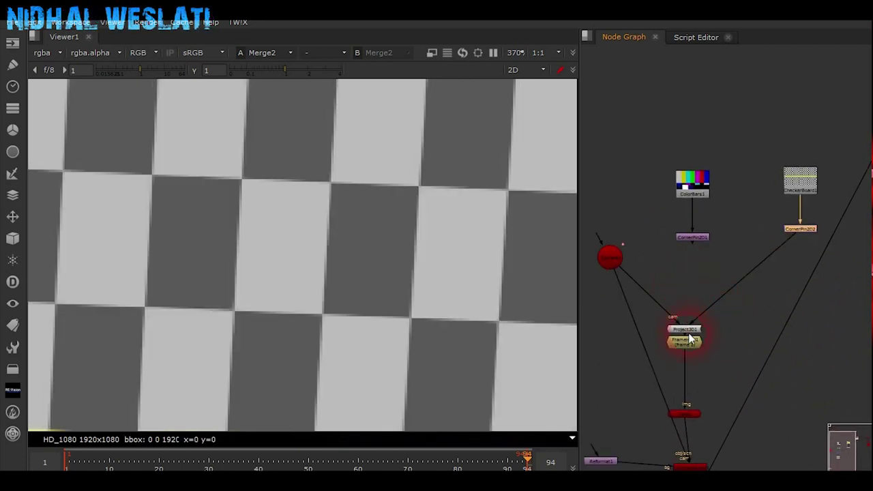
drag(687, 328, 780, 272)
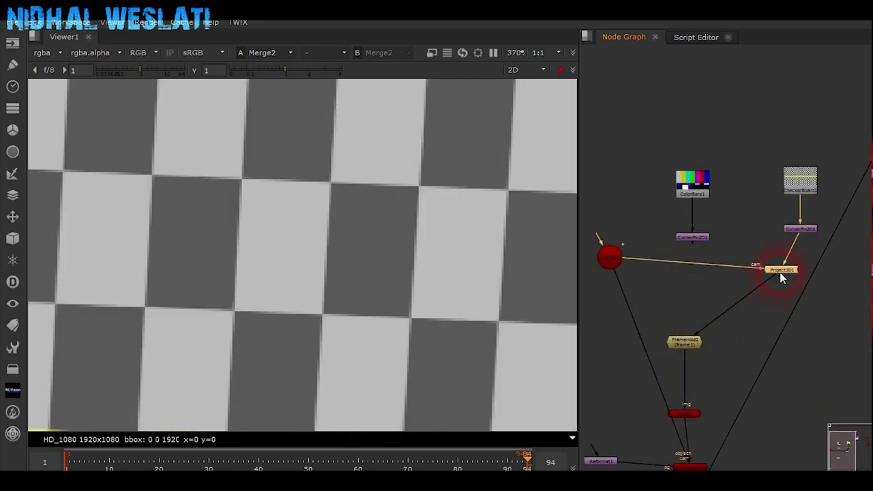
drag(685, 341, 773, 286)
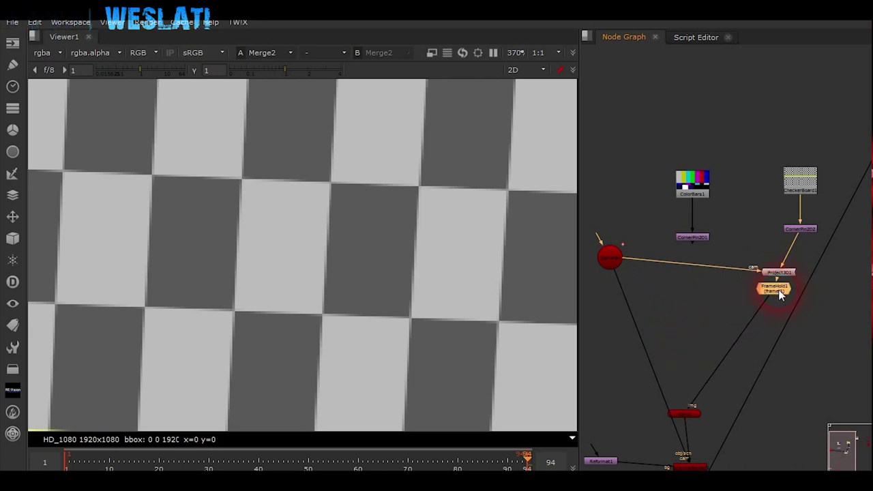
- Duplicate Project3D1 and FrameHold1 and connect the copied projection to the colour bars' CornerPin2D1 and the camera
drag(746, 258, 797, 308)
key(ctrl+c)
click(683, 296)
key(ctrl+v)
drag(690, 284, 691, 245)
drag(628, 249, 612, 256)
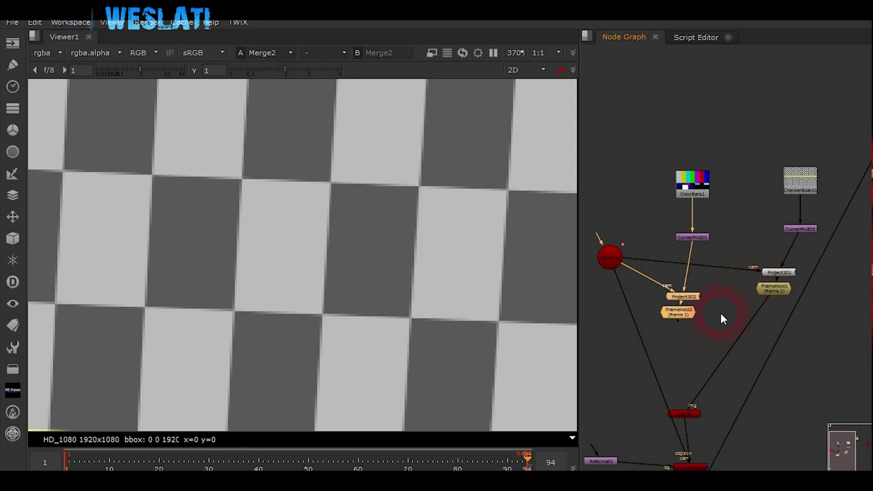
- Line up the copied Project3D and FrameHold nodes directly beneath the colour bars' CornerPin2D1
scroll(723, 315, down, 3)
middle_drag(775, 366, 734, 301)
scroll(734, 300, up, 3)
middle_drag(617, 228, 754, 311)
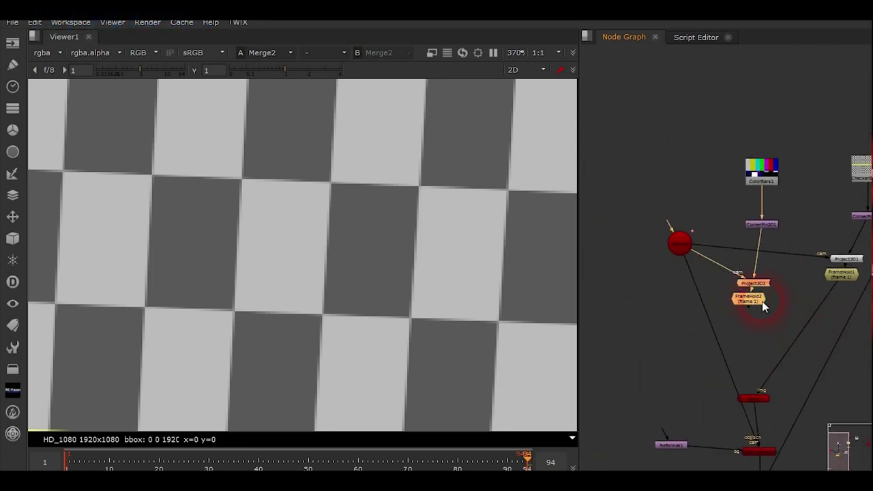
click(797, 280)
scroll(803, 276, up, 2)
drag(744, 292, 741, 279)
drag(746, 312, 744, 307)
click(756, 339)
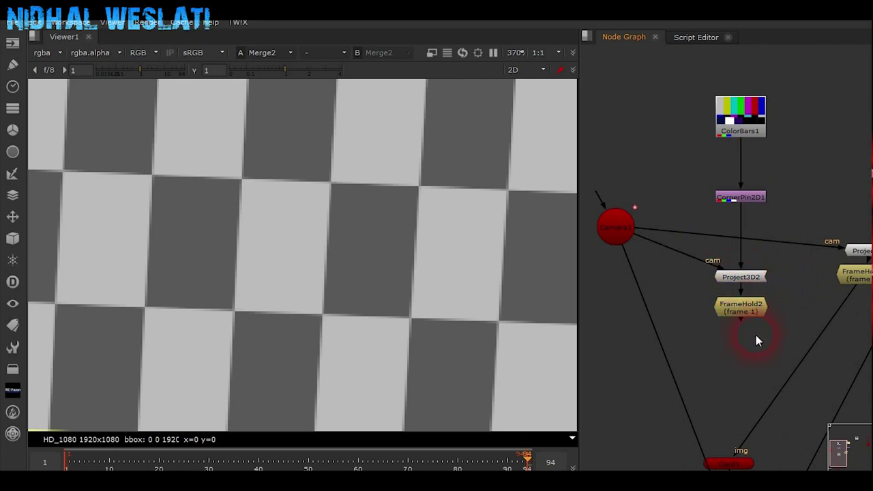
- Add a MergeMat node combining FrameHold2 as A and FrameHold1 as B, feed it into Card1's img input, and close its properties
key(Tab)
text(mer)
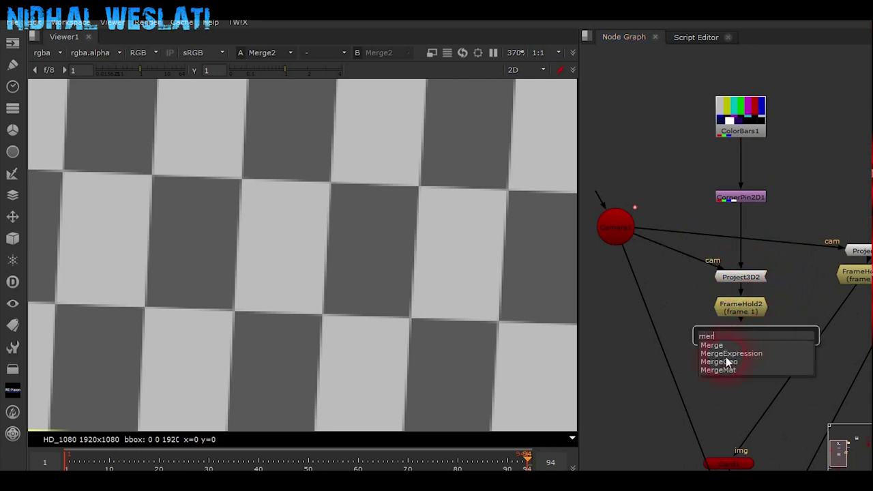
click(734, 371)
drag(726, 183, 523, 178)
drag(756, 338, 860, 279)
drag(736, 448, 752, 367)
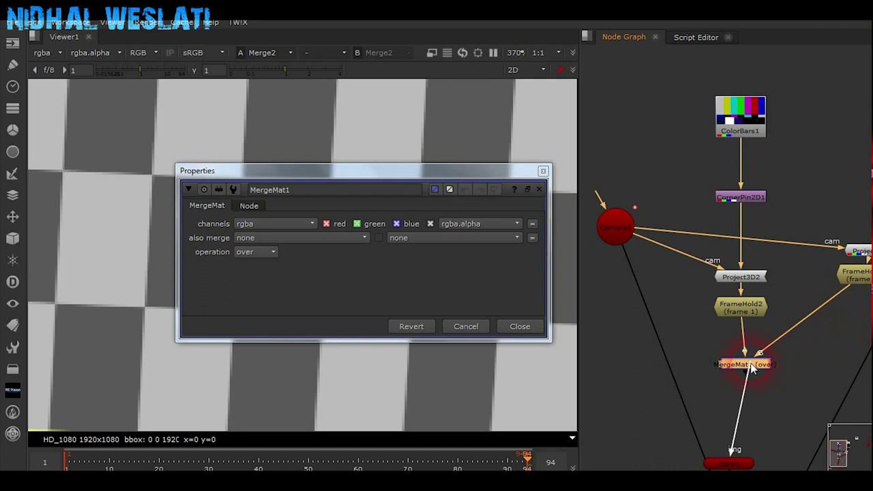
drag(728, 458, 753, 440)
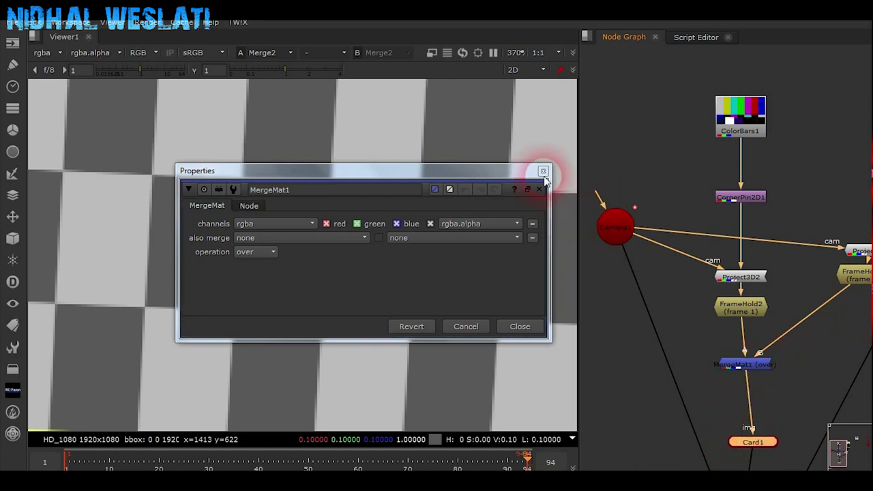
click(521, 325)
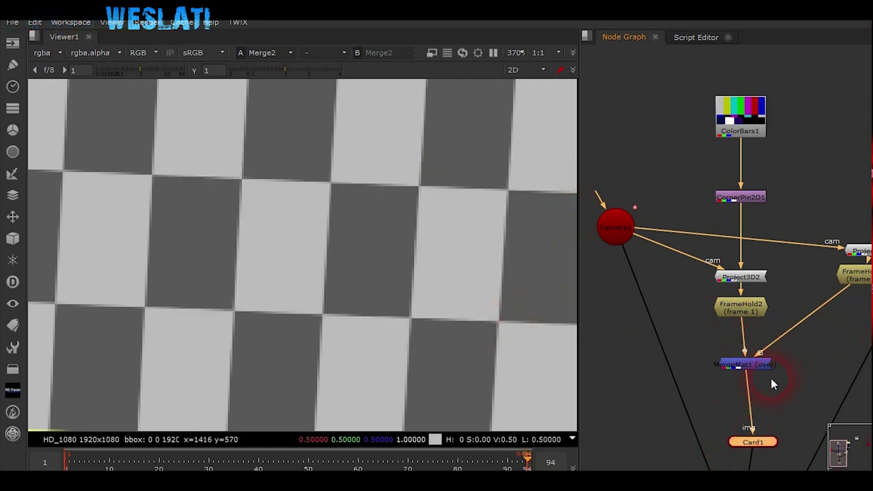
- Move the MergeMat node up closer beneath FrameHold2
scroll(820, 351, up, 2)
scroll(820, 353, down, 1)
middle_drag(812, 360, 733, 394)
drag(720, 404, 624, 390)
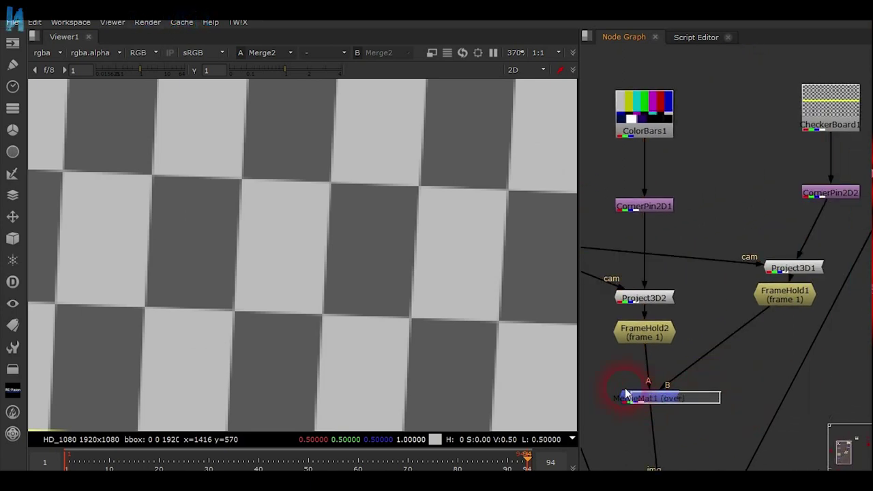
click(648, 396)
drag(774, 352, 653, 386)
click(734, 401)
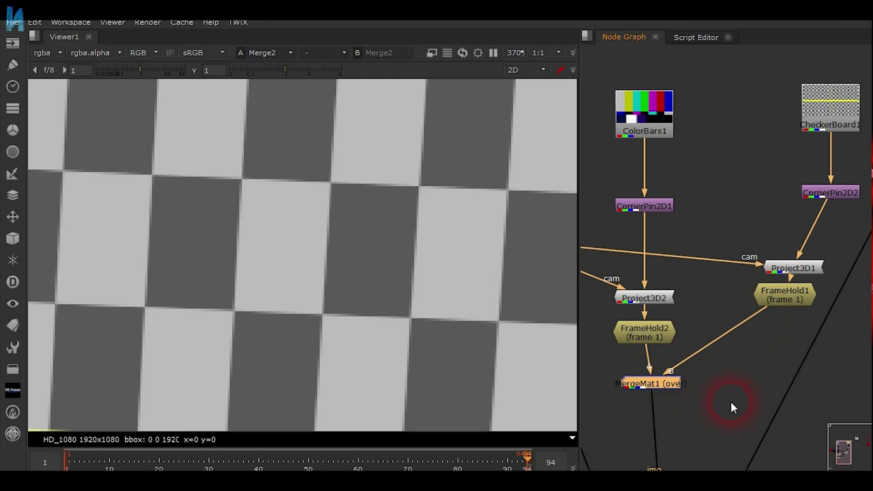
- Examine the complete node graph, from the image sources and camera down to the final merge and viewer
scroll(728, 405, down, 1)
scroll(725, 409, down, 2)
middle_drag(709, 427, 694, 273)
scroll(741, 356, down, 1)
scroll(741, 357, up, 2)
scroll(790, 354, down, 3)
middle_drag(764, 379, 753, 442)
scroll(757, 429, down, 4)
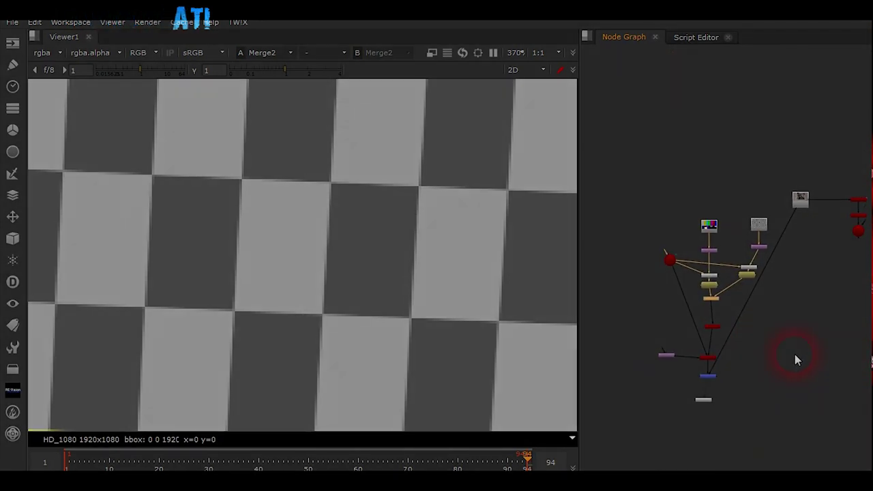